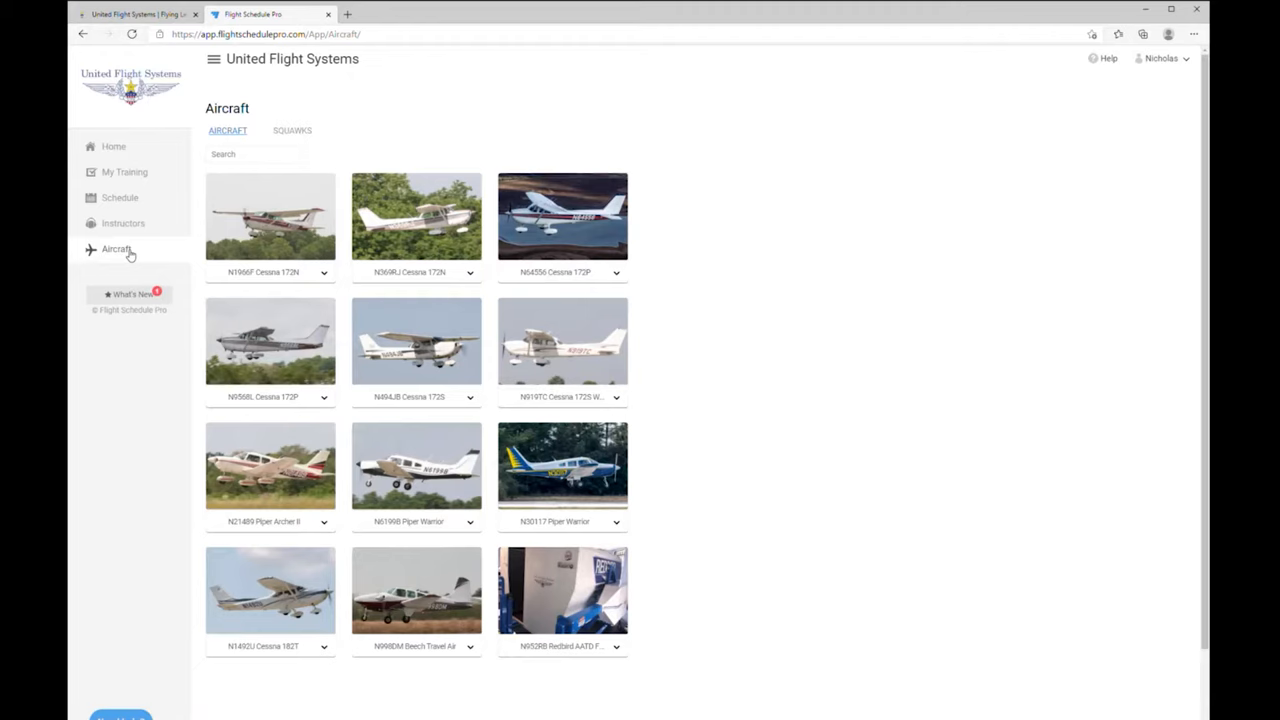
- Show the booking options dropdown under the N494JB Cessna 172S aircraft card
left_click(470, 397)
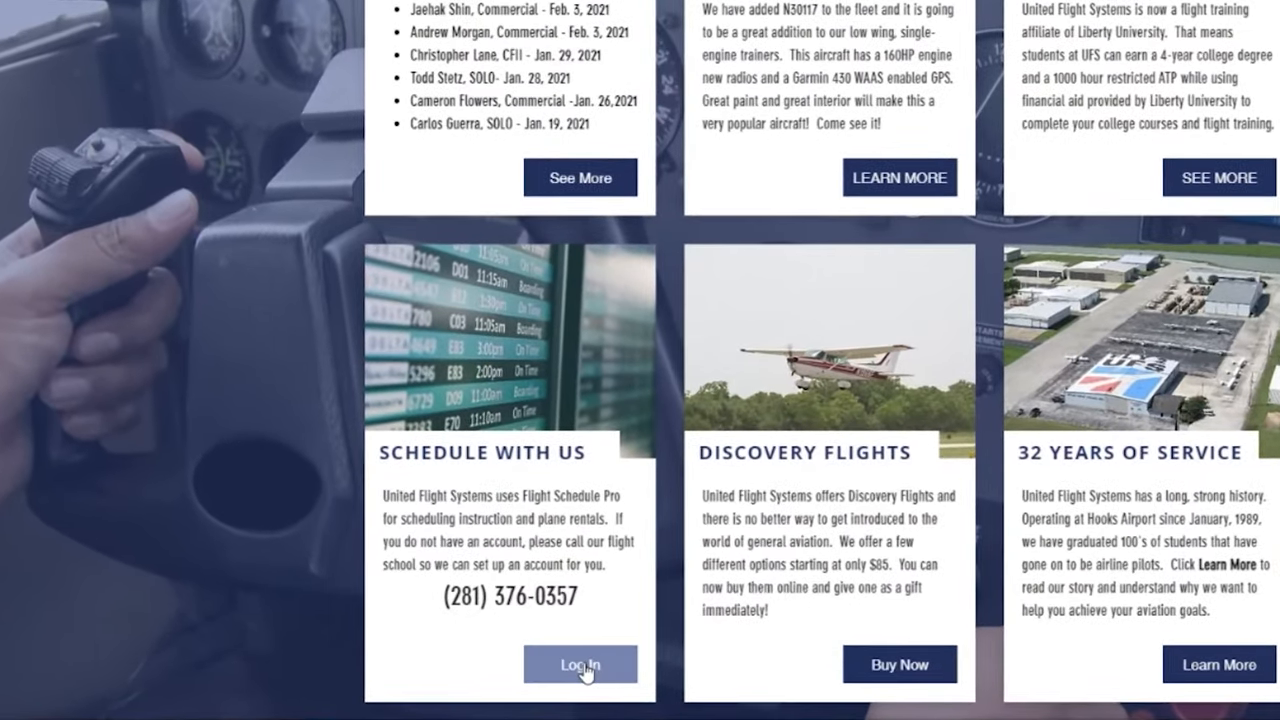
- Follow the Schedule With Us log-in link to the Flight Schedule Pro login page
left_click(562, 666)
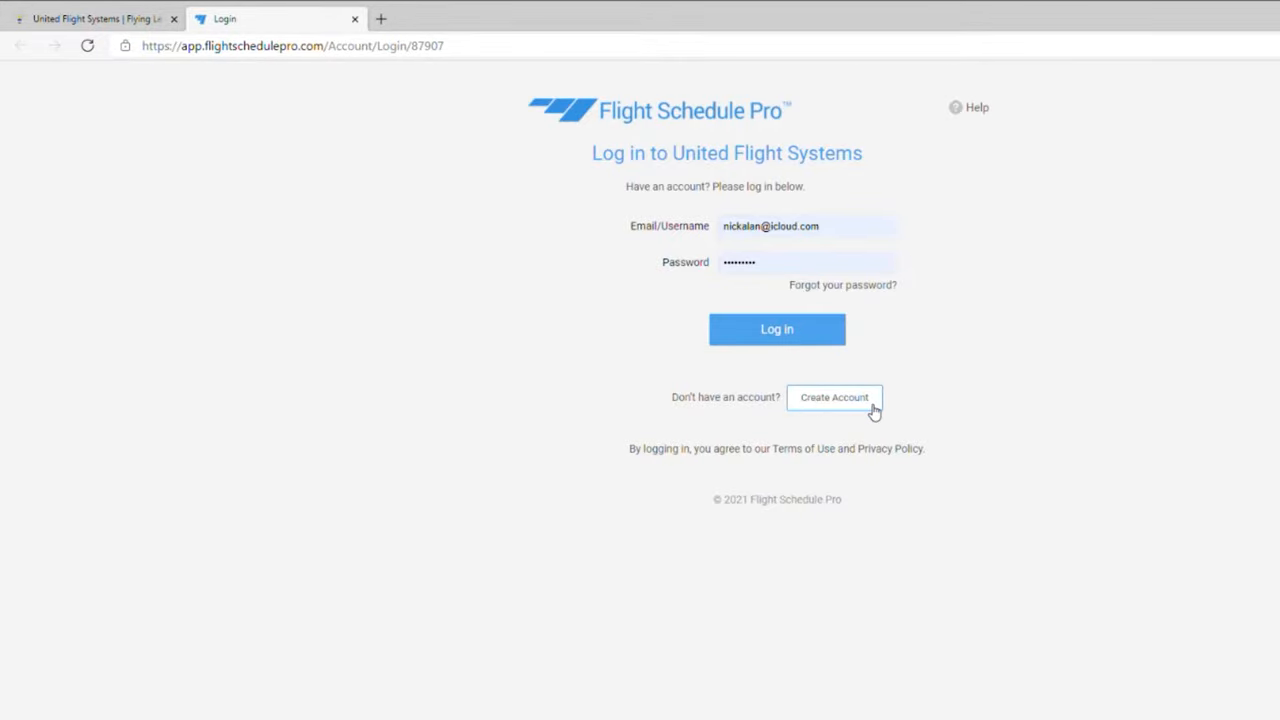
- Sign in with the saved credentials and show more of My Upcoming Reservations
left_click(777, 333)
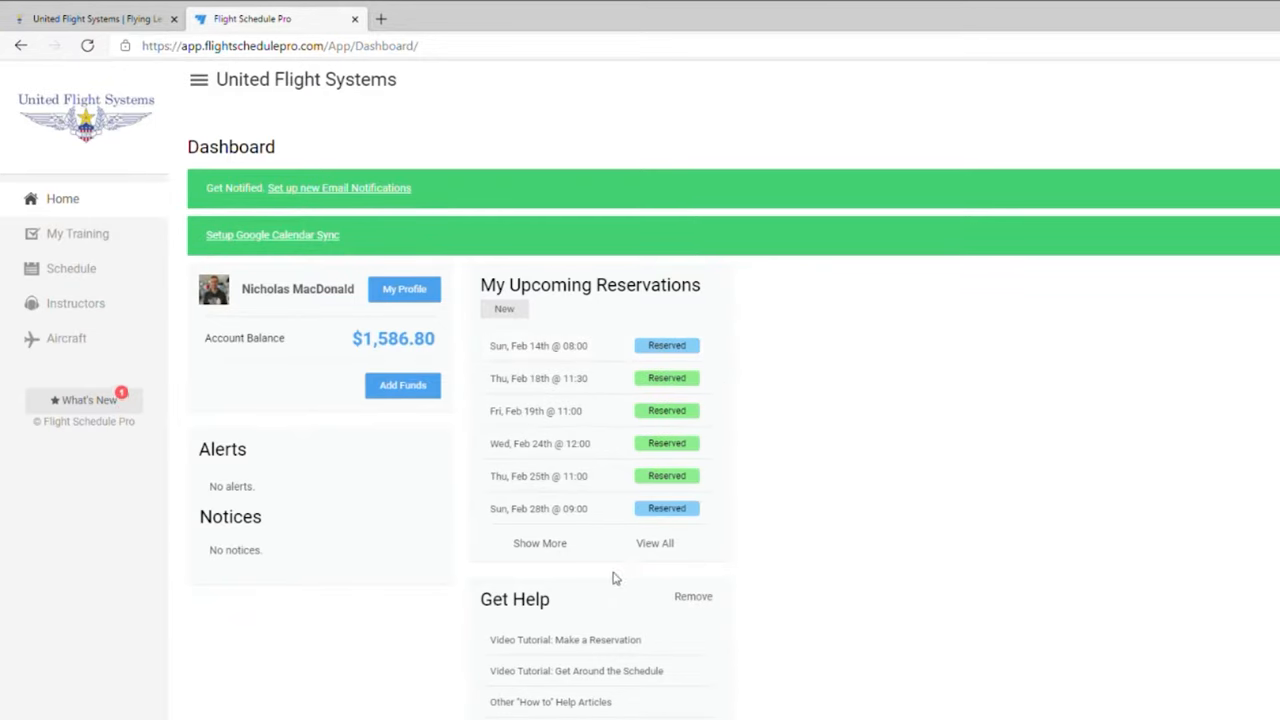
left_click(556, 548)
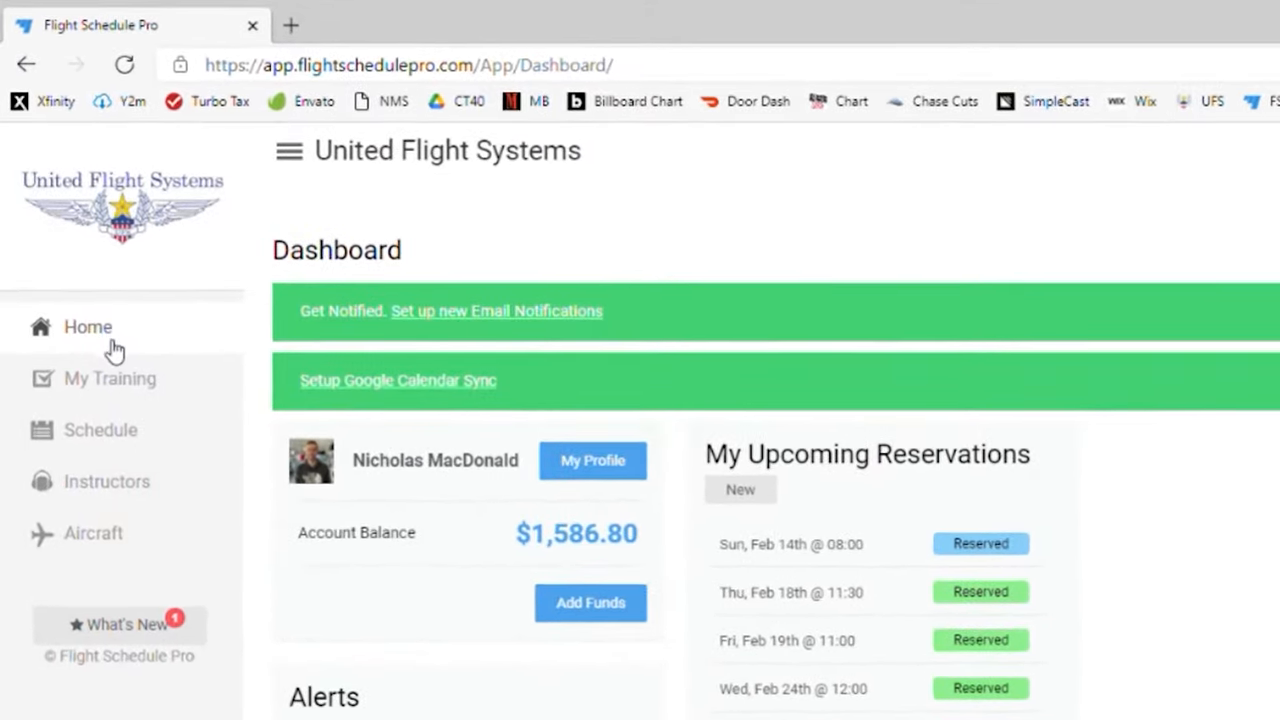
- From My Training, view the INST / COMM Pilot Rating course's In Progress, Sessions and Progress views
left_click(120, 380)
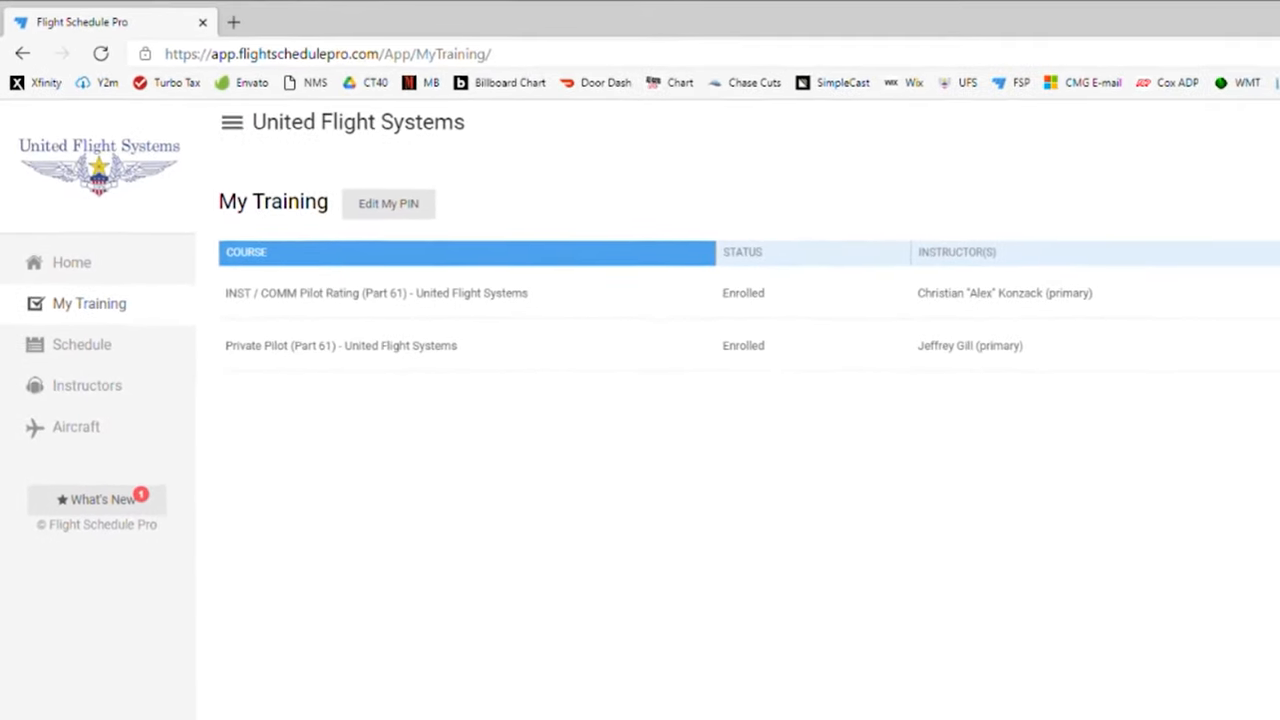
left_click(290, 431)
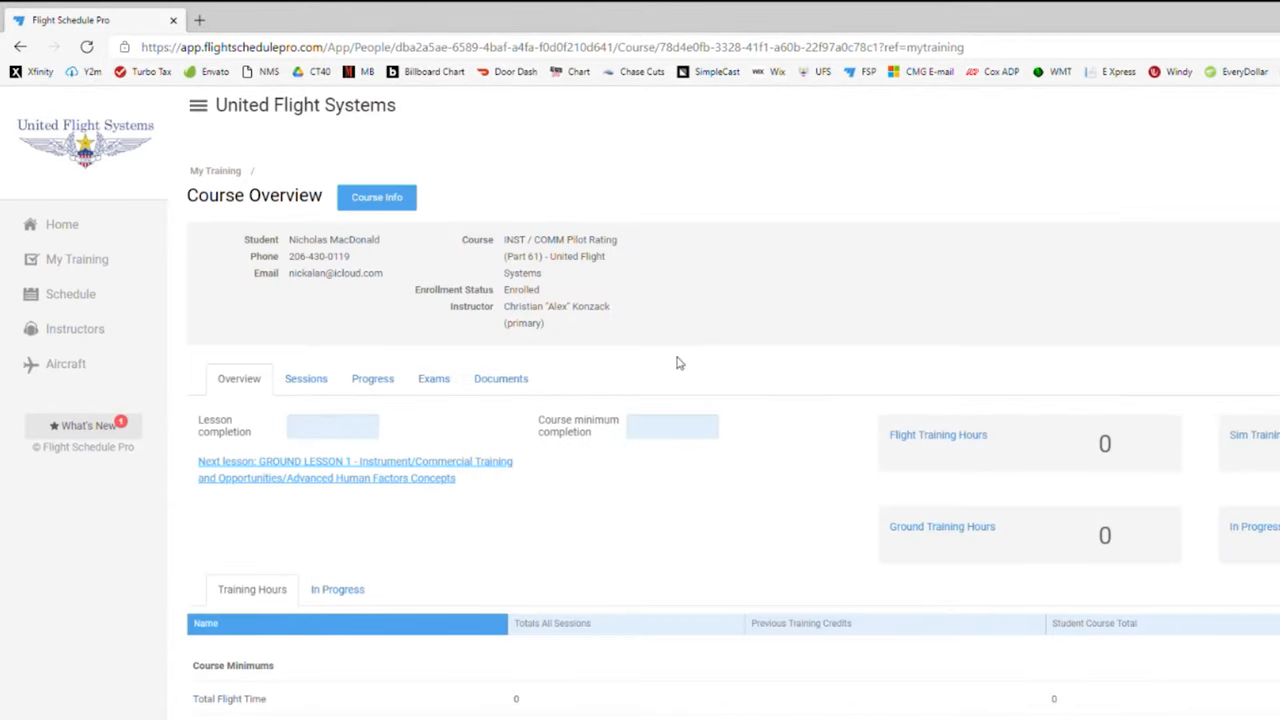
left_click(337, 589)
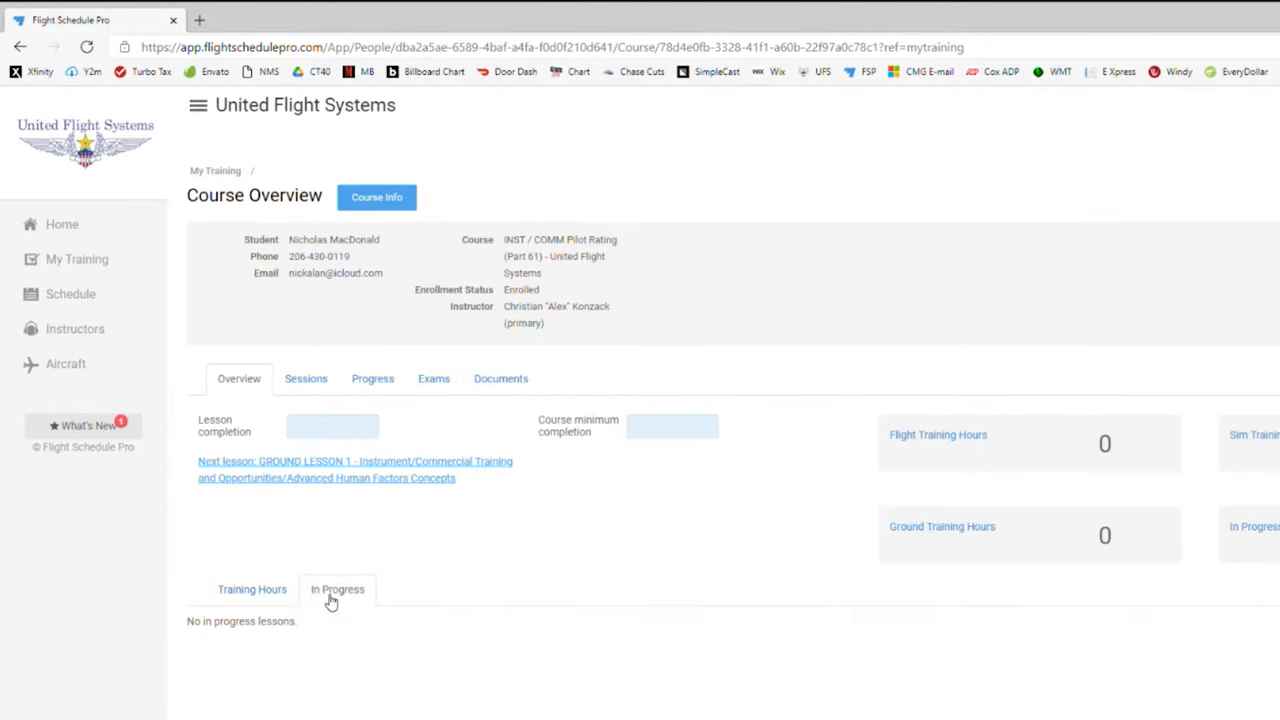
left_click(306, 378)
left_click(373, 378)
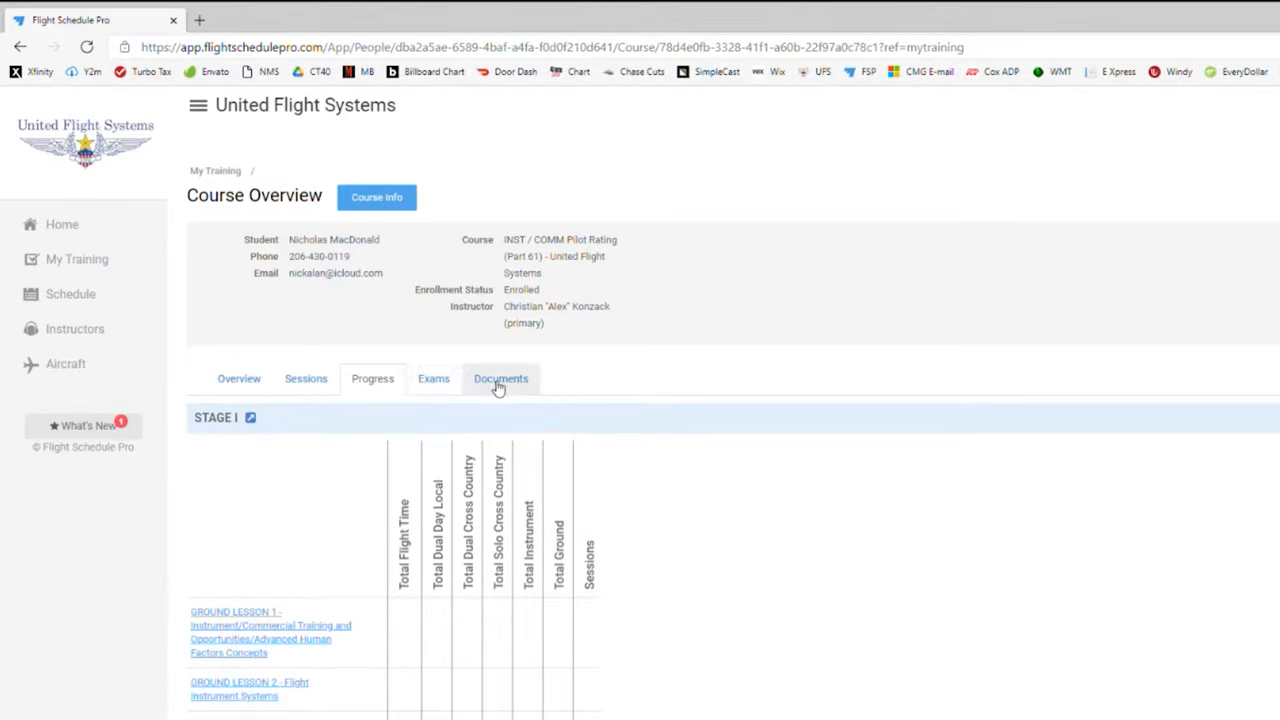
scroll(508, 494, "down", 8)
scroll(508, 494, "down", 6)
scroll(508, 494, "down", 3)
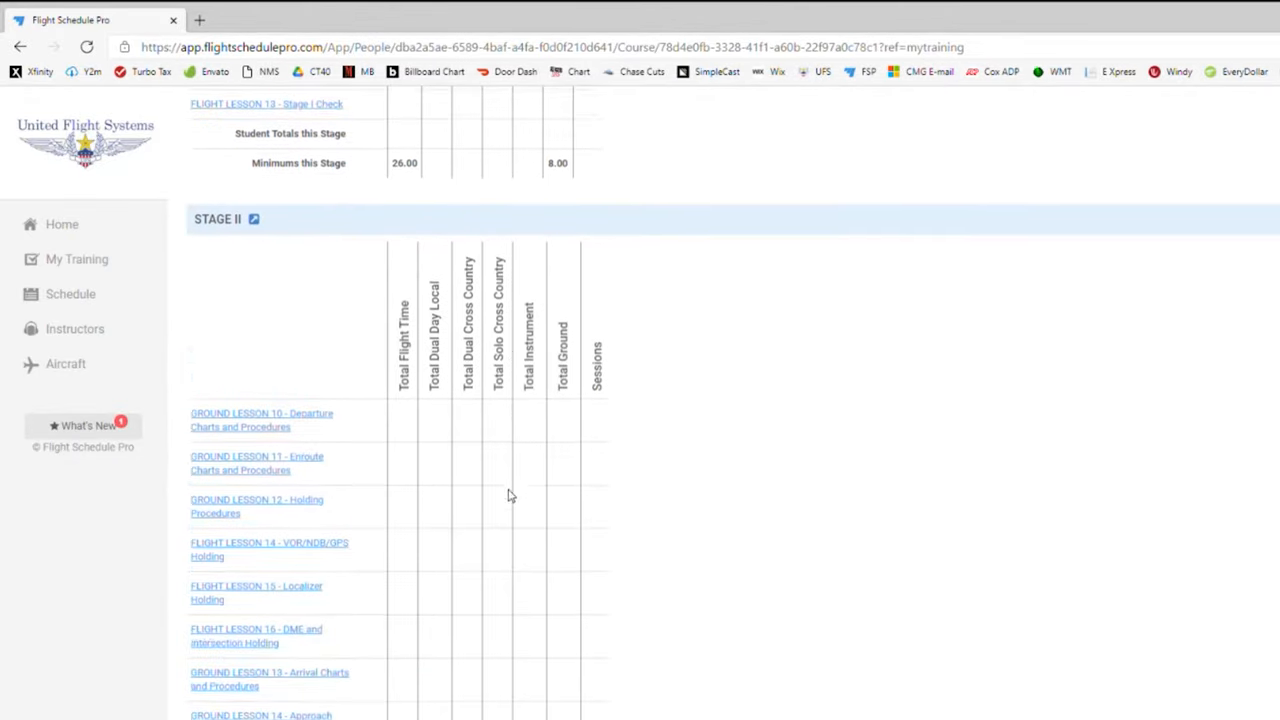
scroll(508, 494, "down", 1)
scroll(508, 600, "down", 1)
scroll(508, 610, "down", 6)
scroll(508, 620, "down", 4)
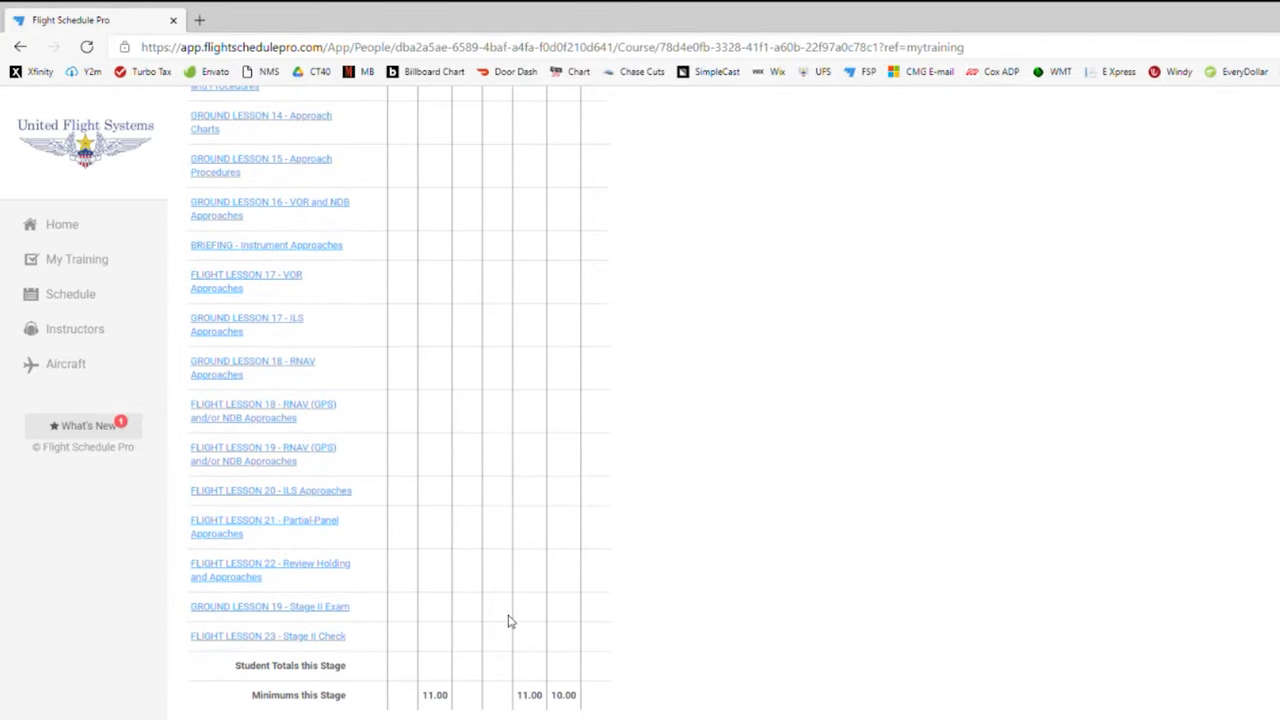
scroll(508, 620, "up", 6)
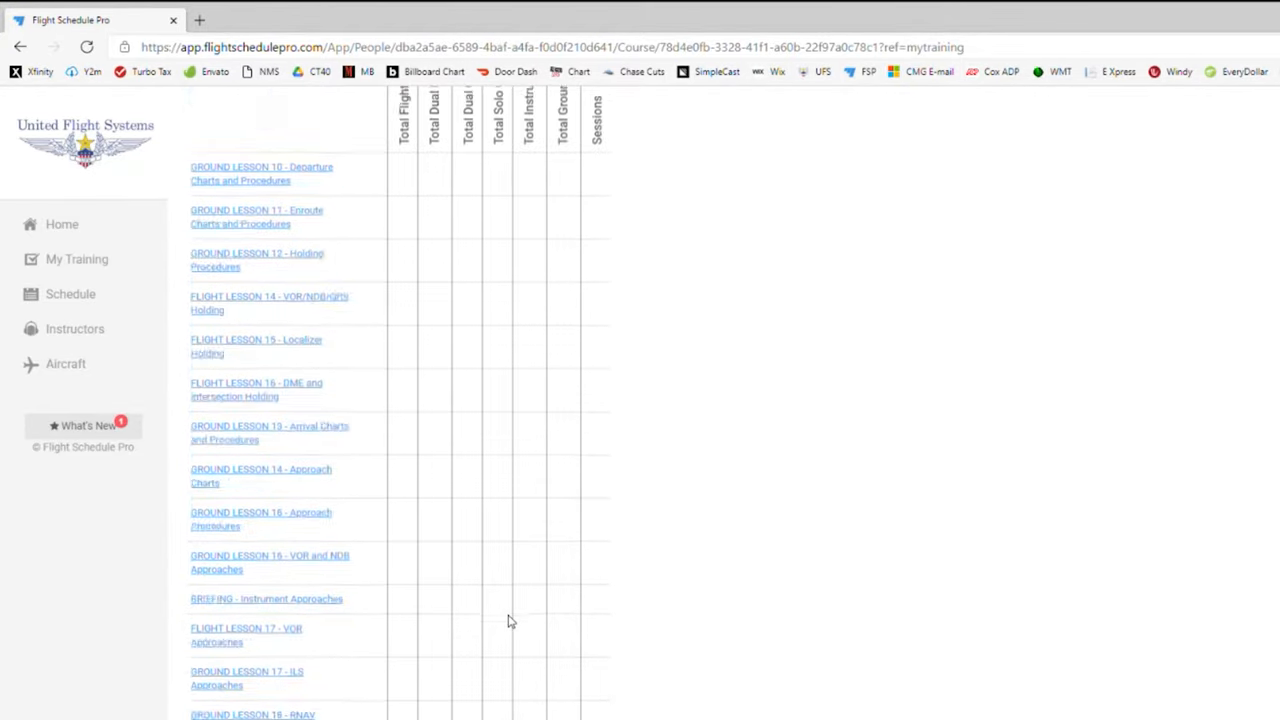
scroll(508, 620, "up", 6)
scroll(508, 620, "up", 6)
scroll(508, 620, "up", 4)
scroll(508, 621, "up", 3)
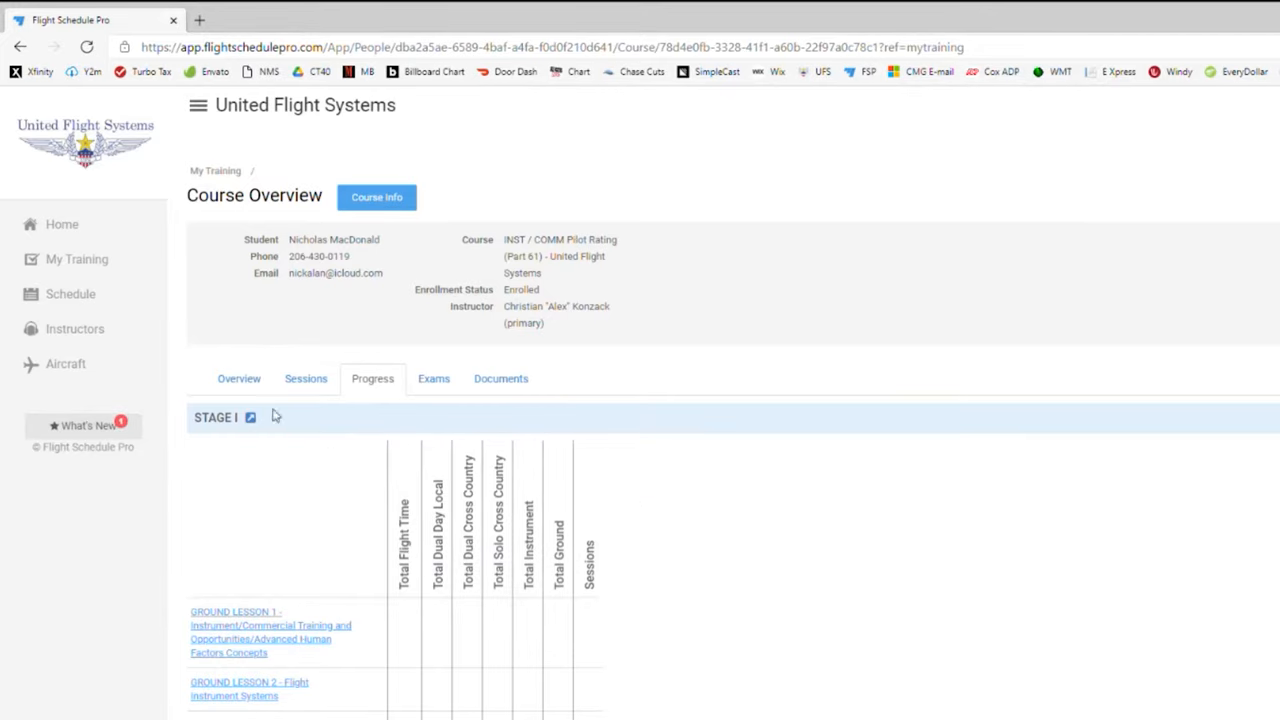
- Show the Schedule grid for Saturday, March 6, 2021 via the date picker
left_click(89, 300)
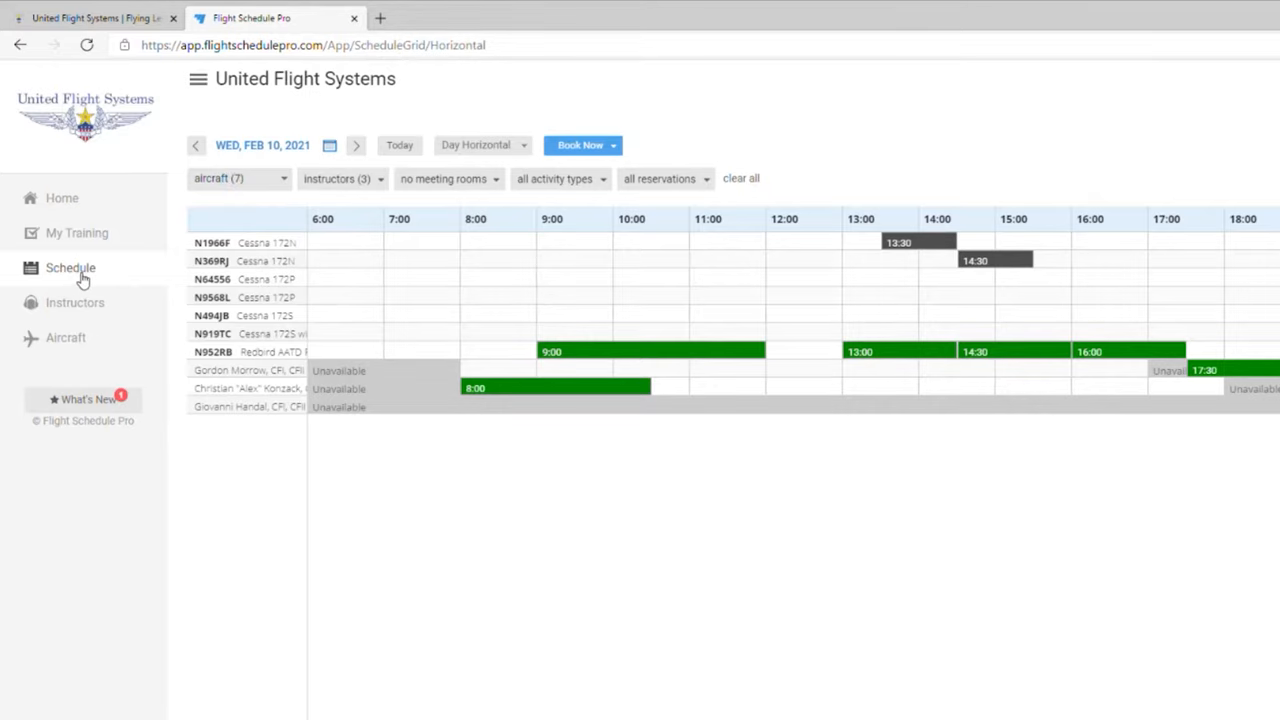
left_click(484, 148)
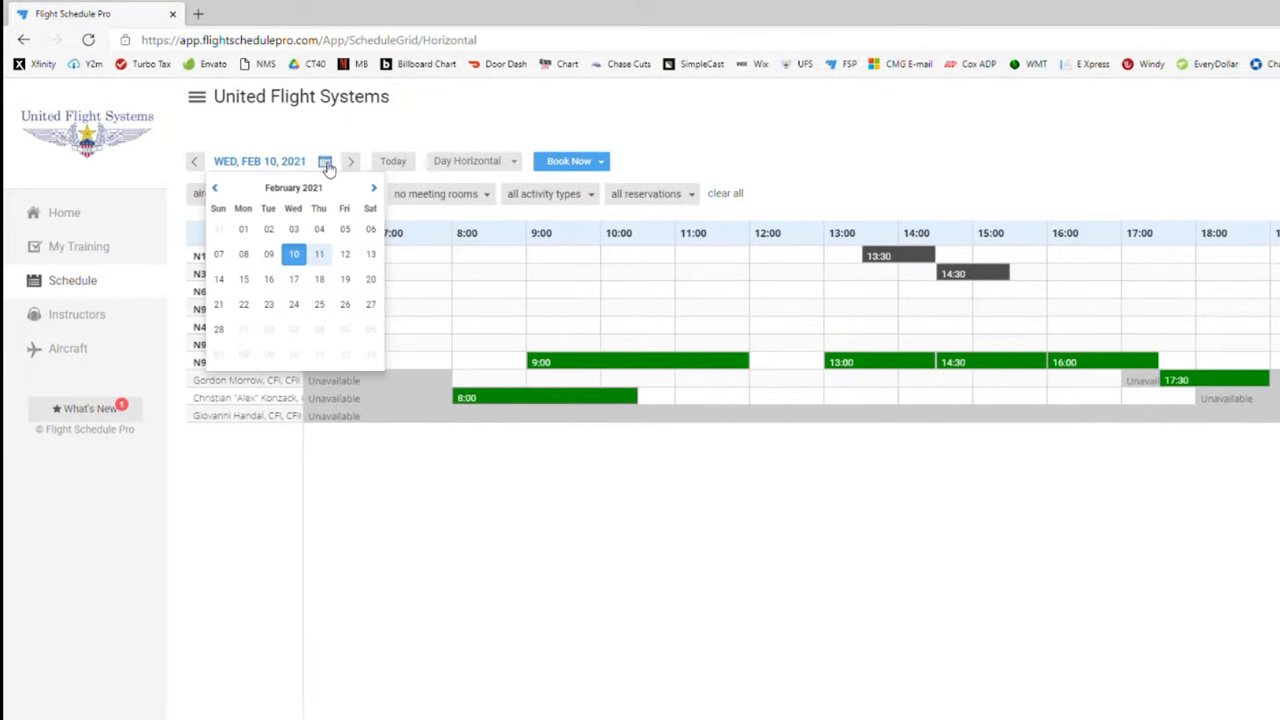
left_click(373, 188)
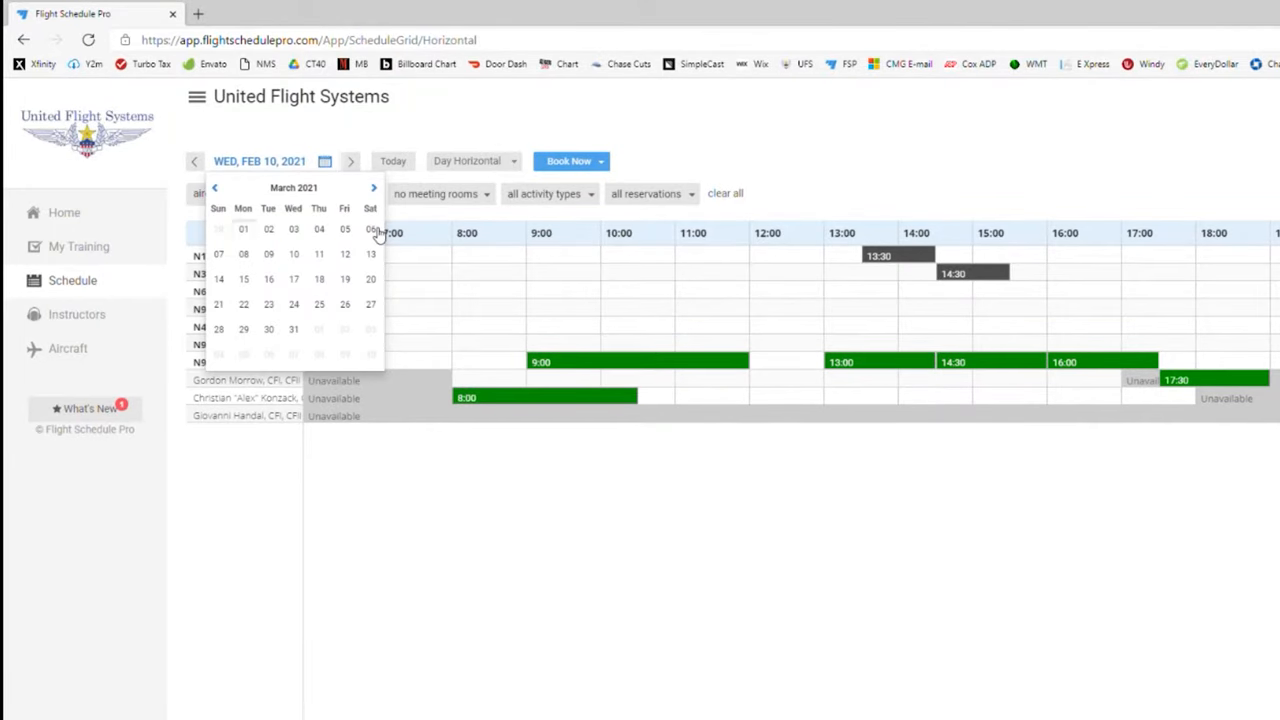
left_click(371, 230)
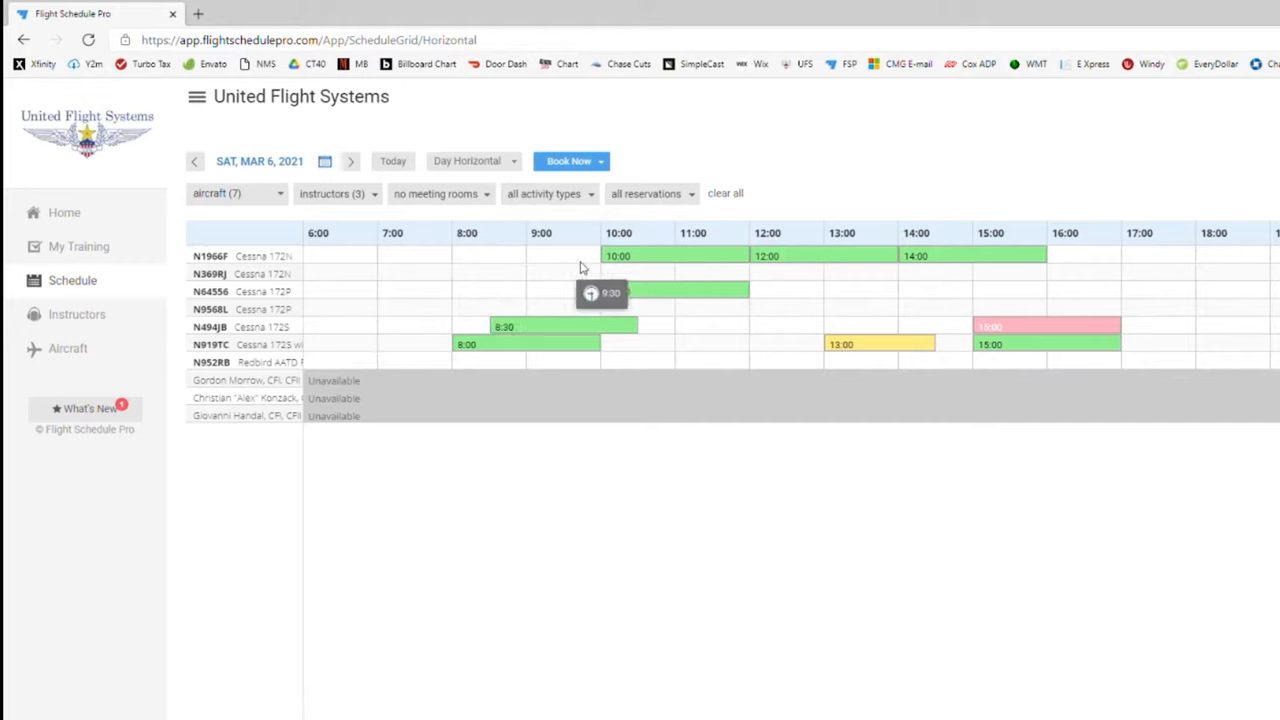
left_click(725, 194)
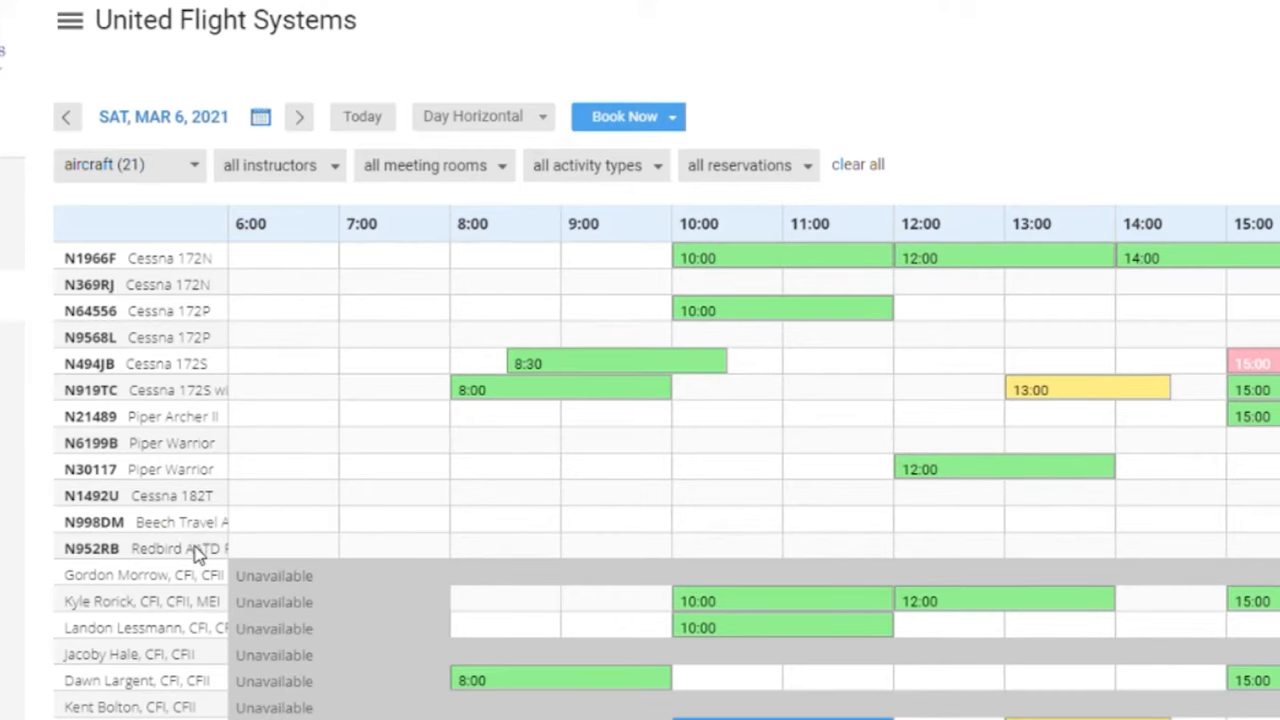
scroll(176, 560, "down", 3)
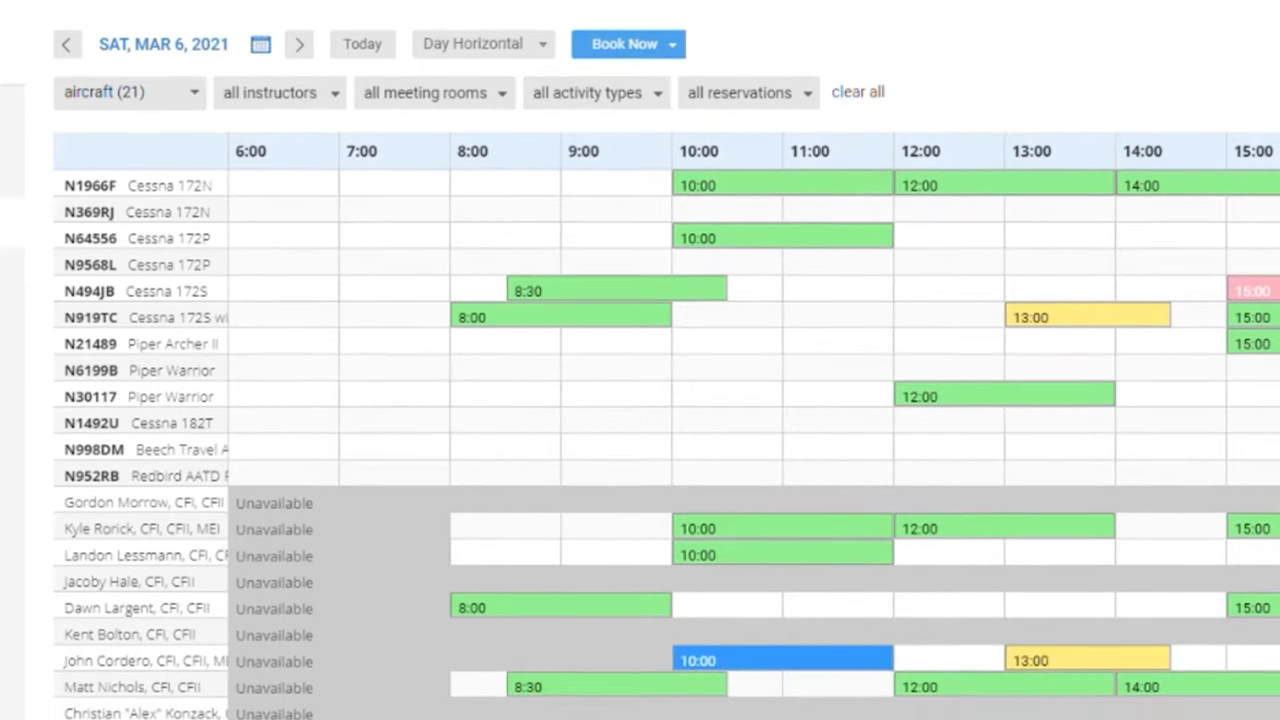
scroll(176, 424, "down", 3)
scroll(100, 560, "down", 1)
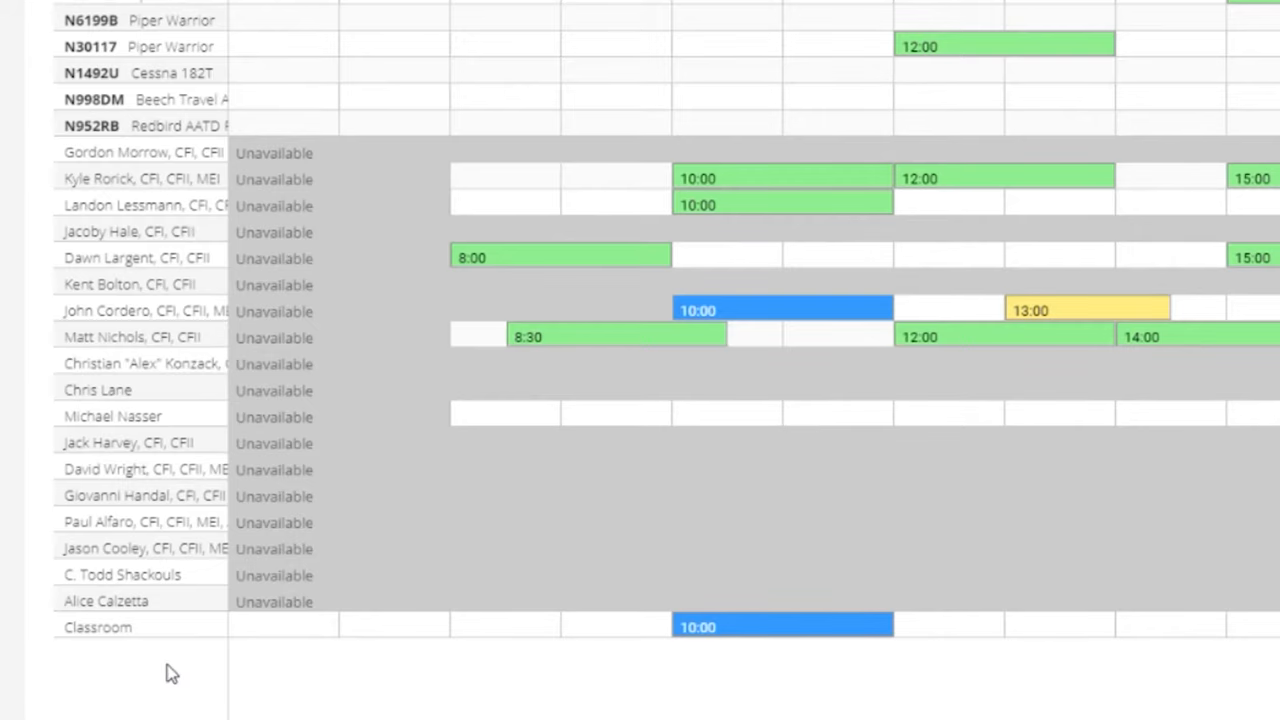
scroll(340, 400, "up", 4)
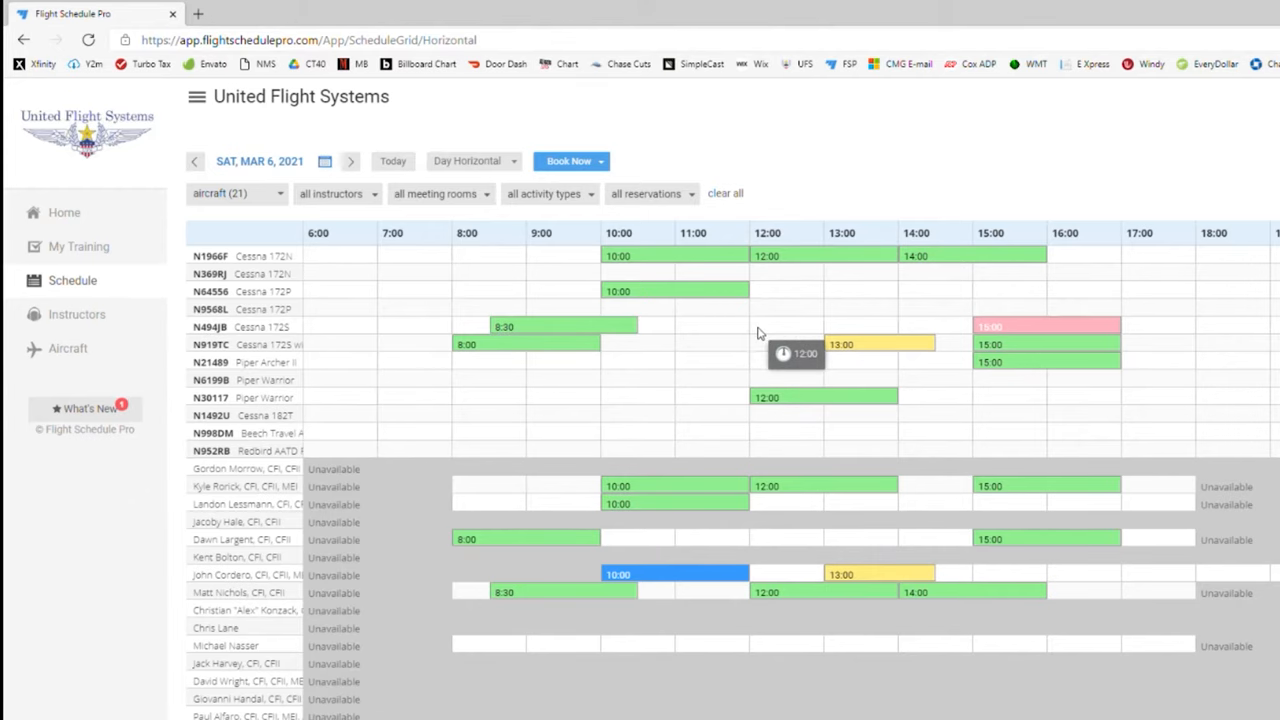
left_click(757, 332)
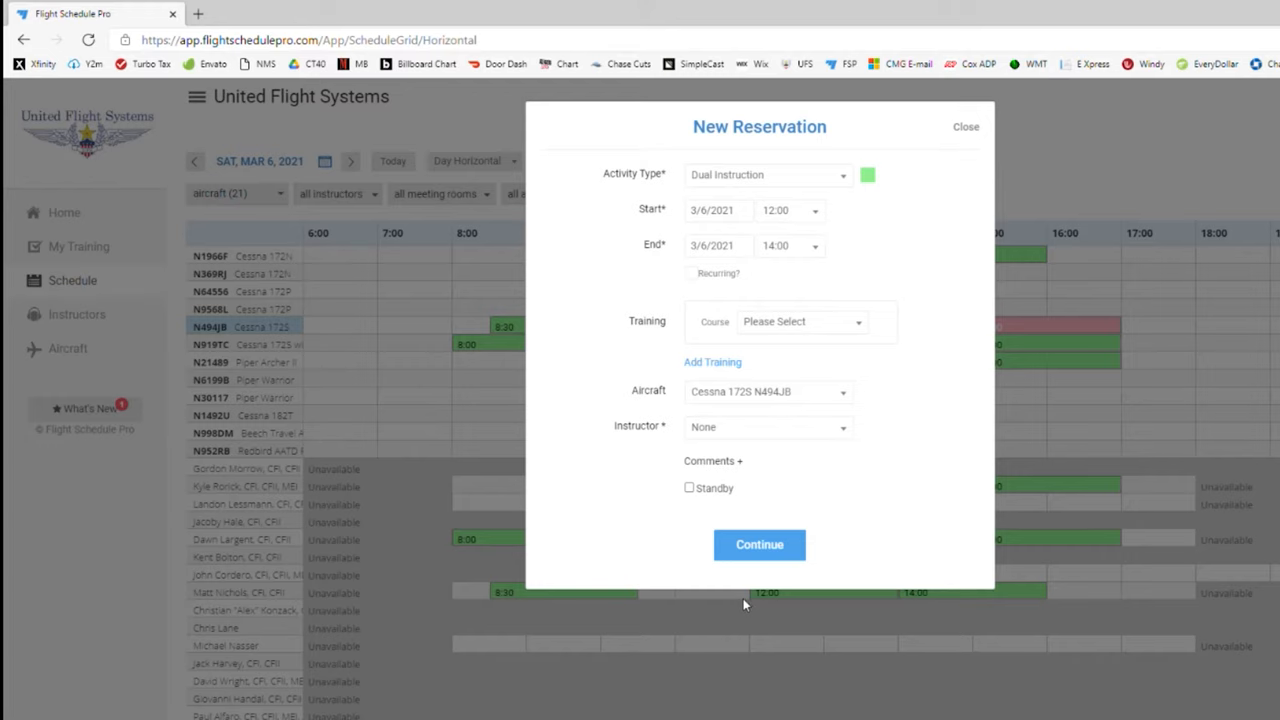
left_click(759, 645)
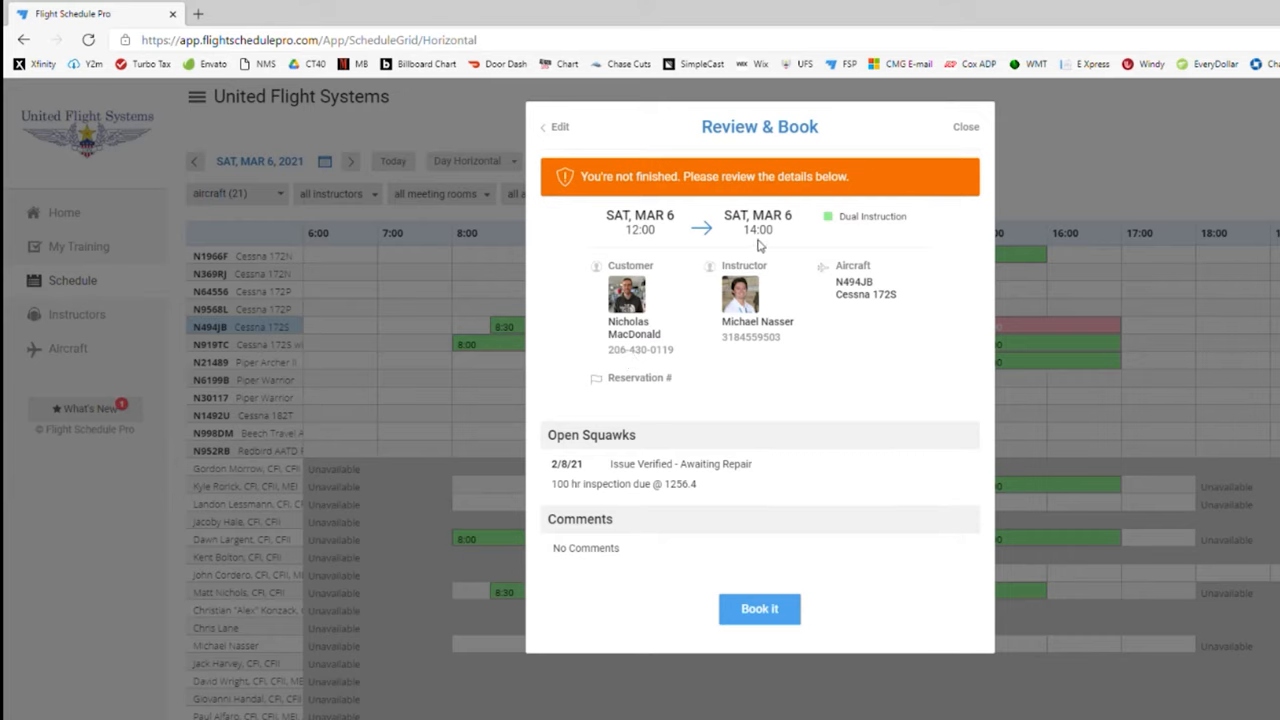
left_click(759, 608)
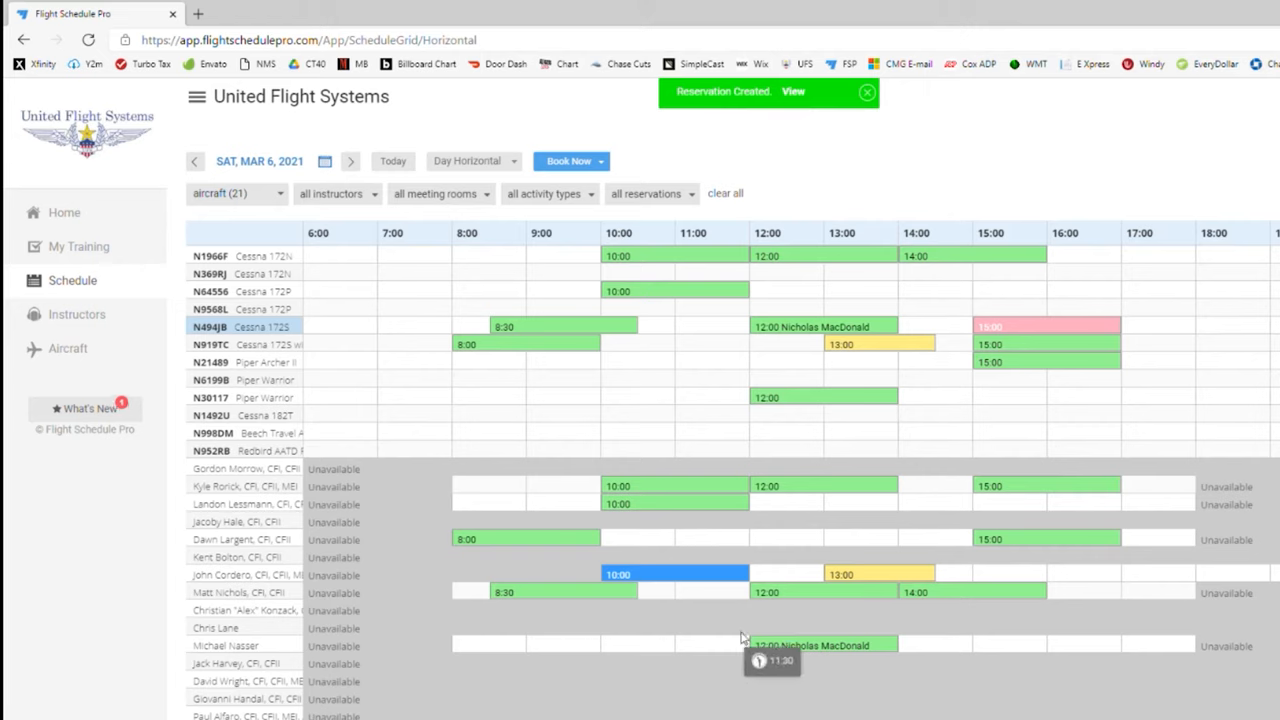
mouse_move(822, 398)
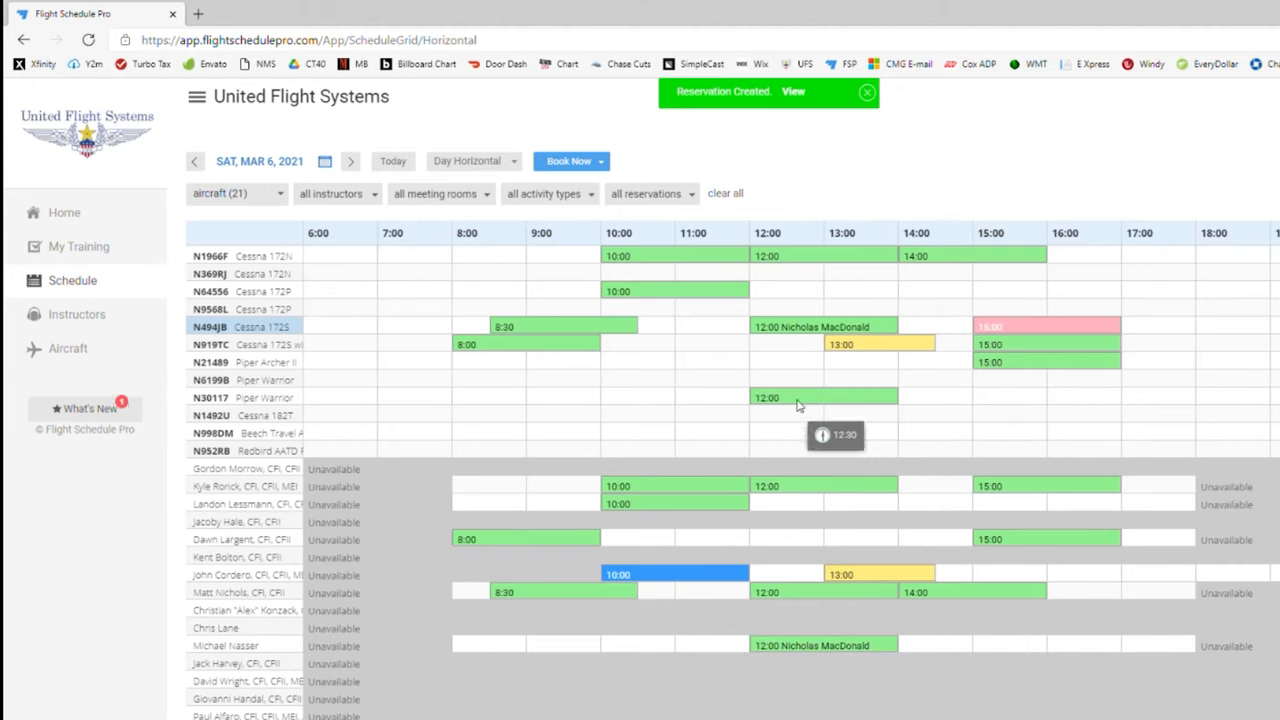
- Delete the new 12:00 N494JB reservation with reason Scheduling Conflict
left_click(783, 330)
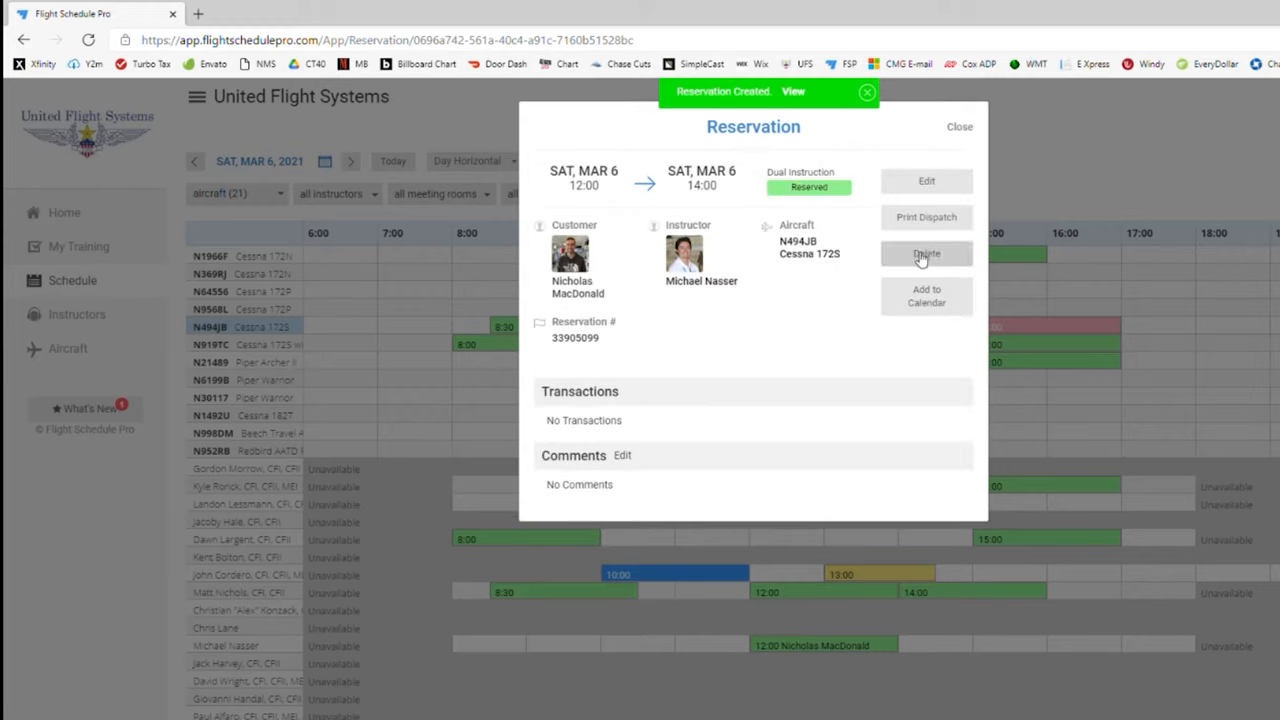
left_click(921, 258)
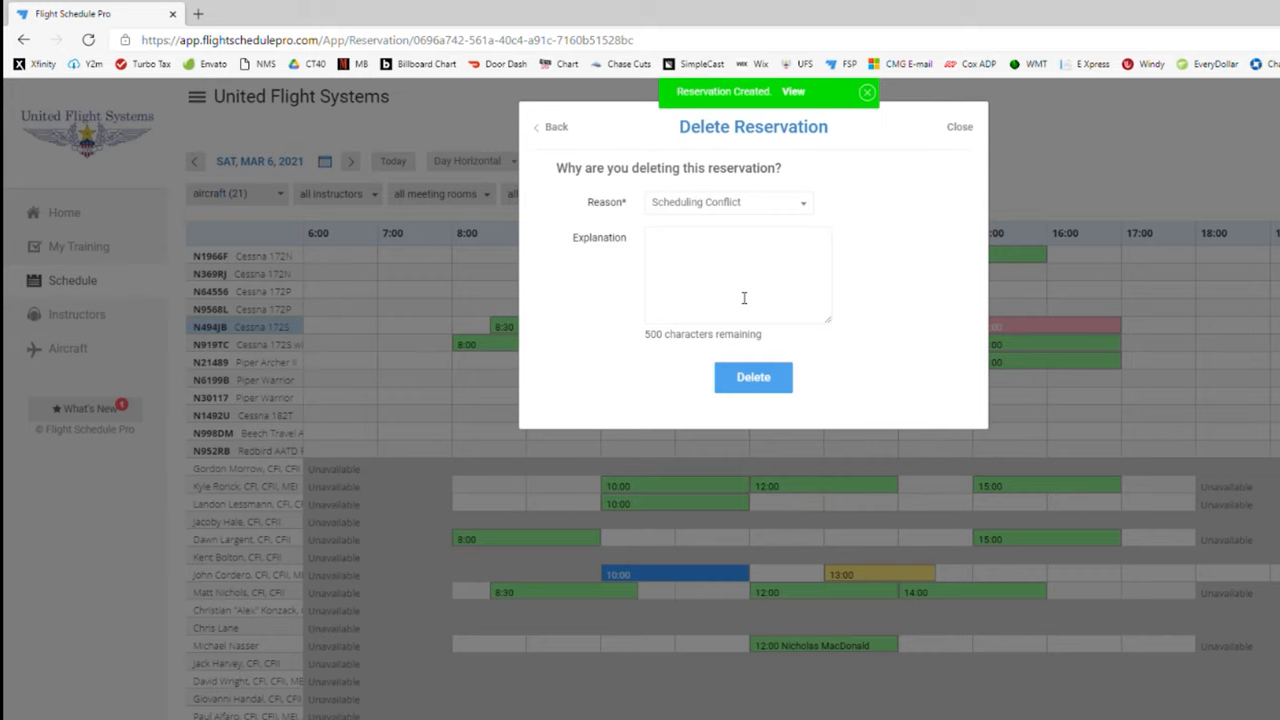
left_click(740, 377)
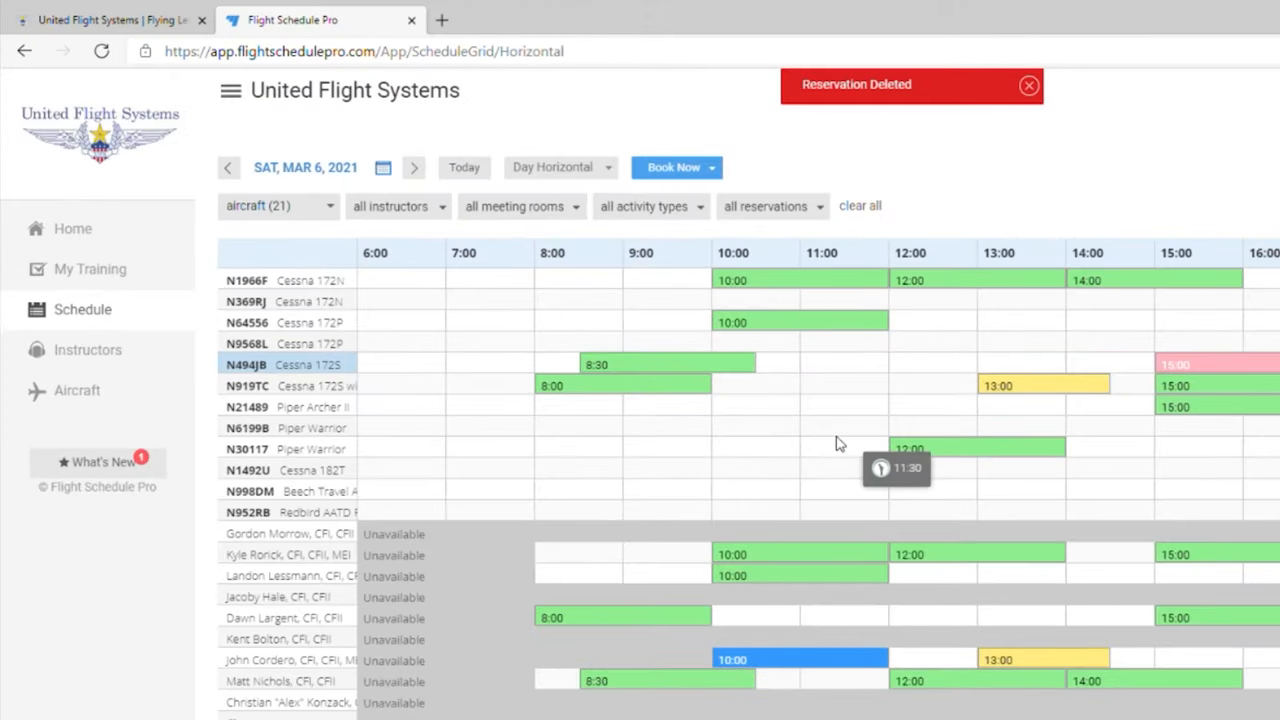
- Browse the Instructors directory, then the Aircraft list, reaching the N494JB Cessna 172S profile
left_click(88, 350)
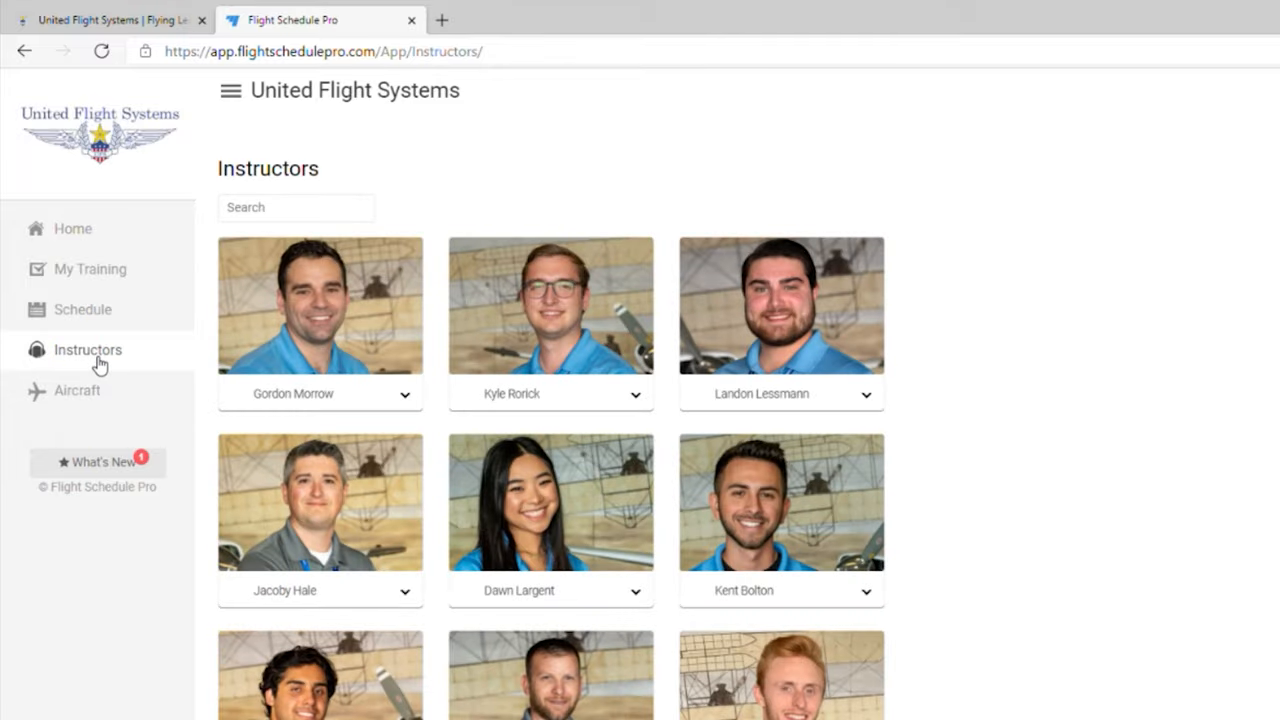
scroll(247, 457, "down", 5)
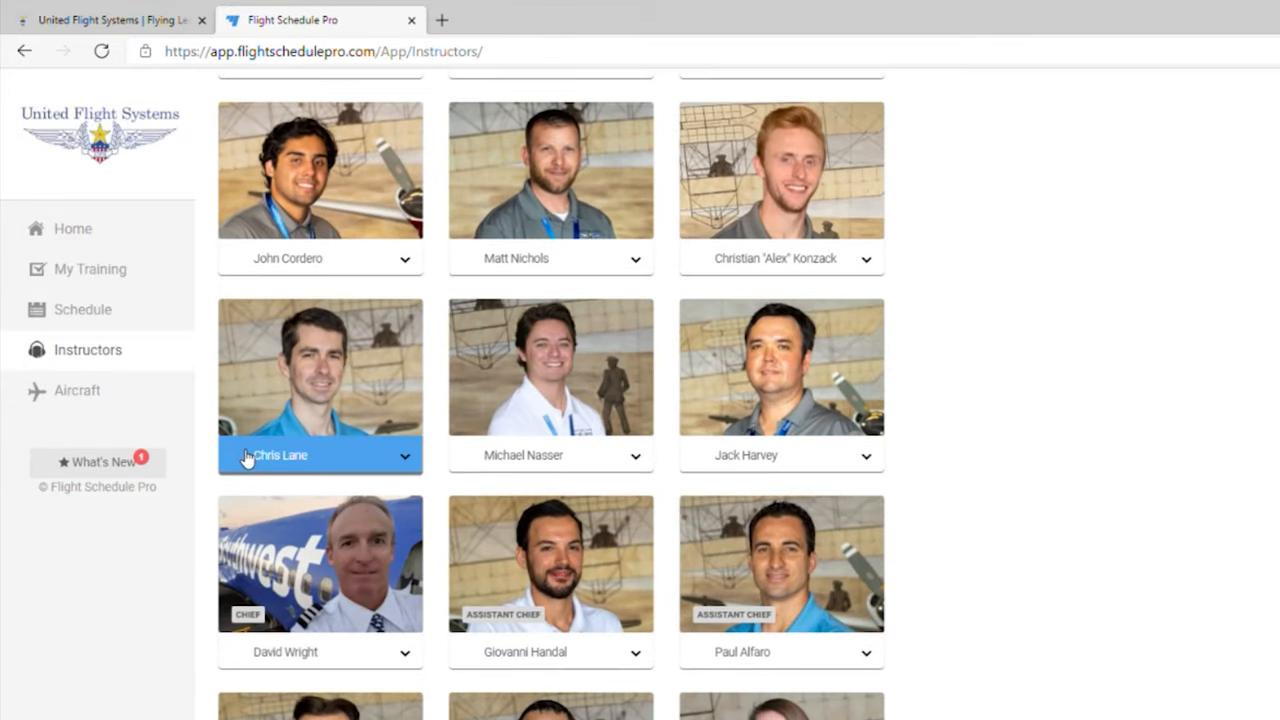
scroll(247, 457, "up", 5)
left_click(77, 390)
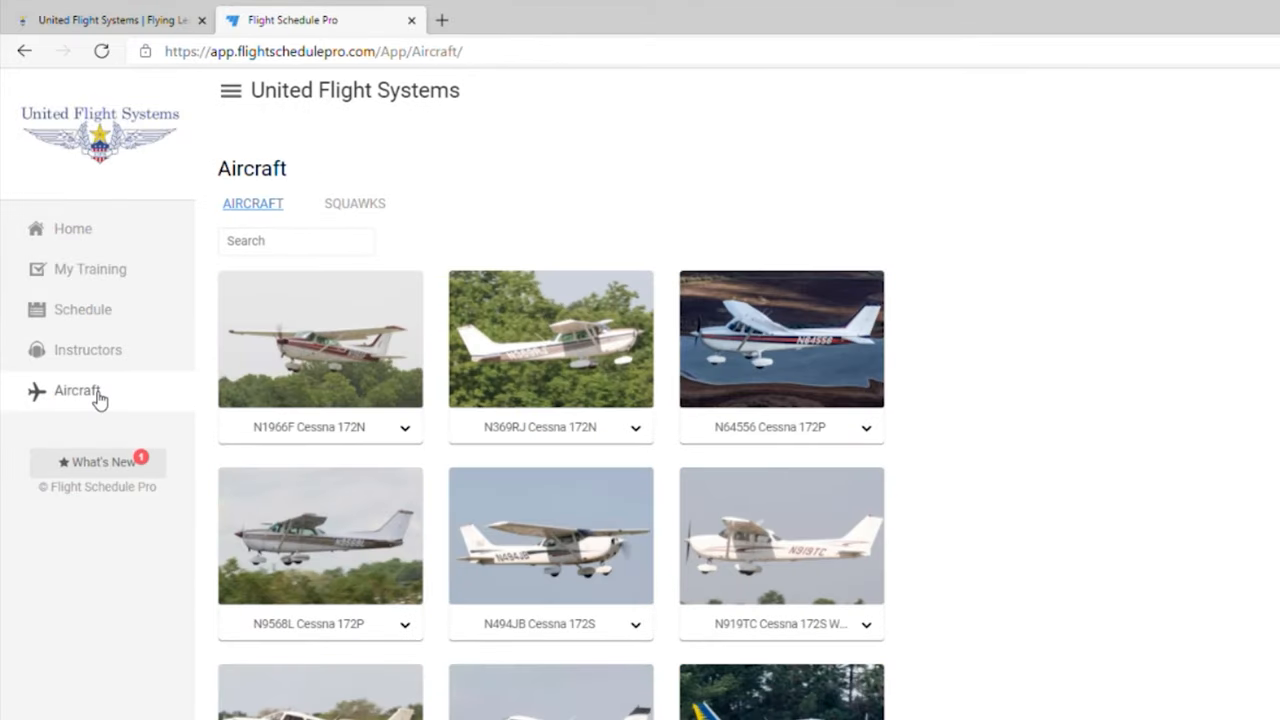
left_click(640, 625)
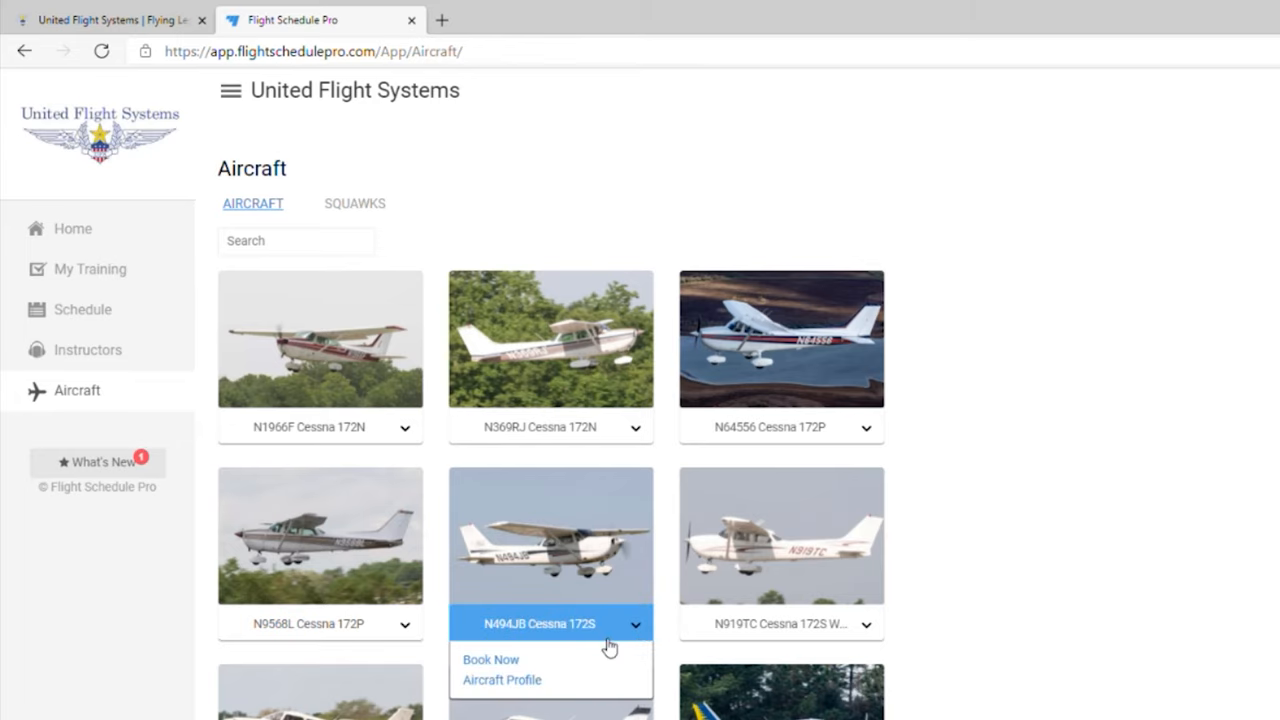
left_click(530, 680)
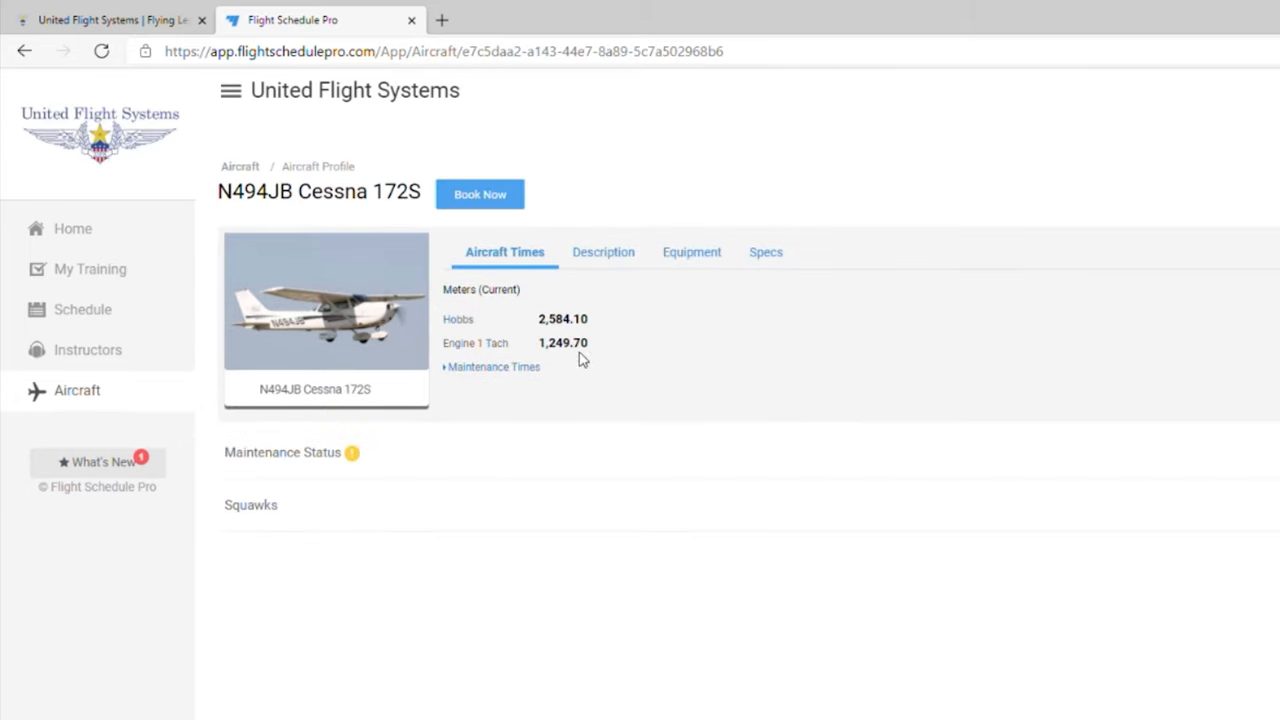
- Review the N494JB Description and Specs, then return to the Schedule grid
left_click(603, 252)
left_click(766, 252)
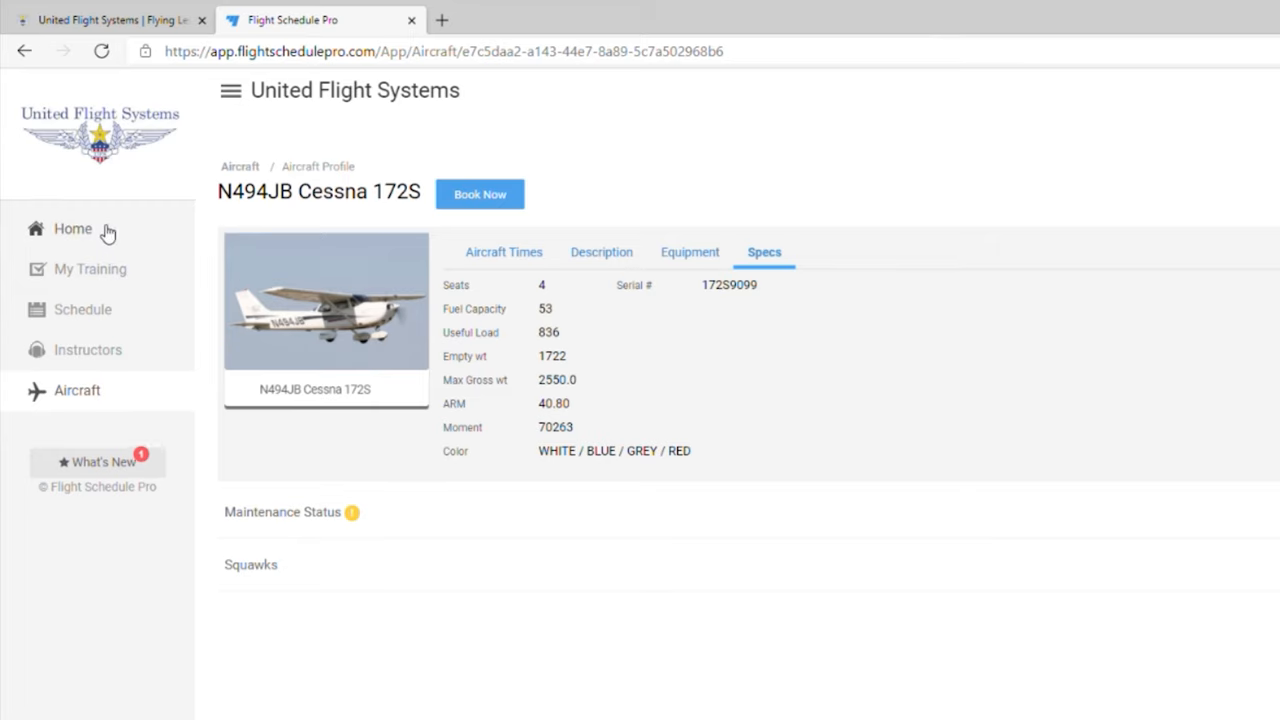
left_click(83, 309)
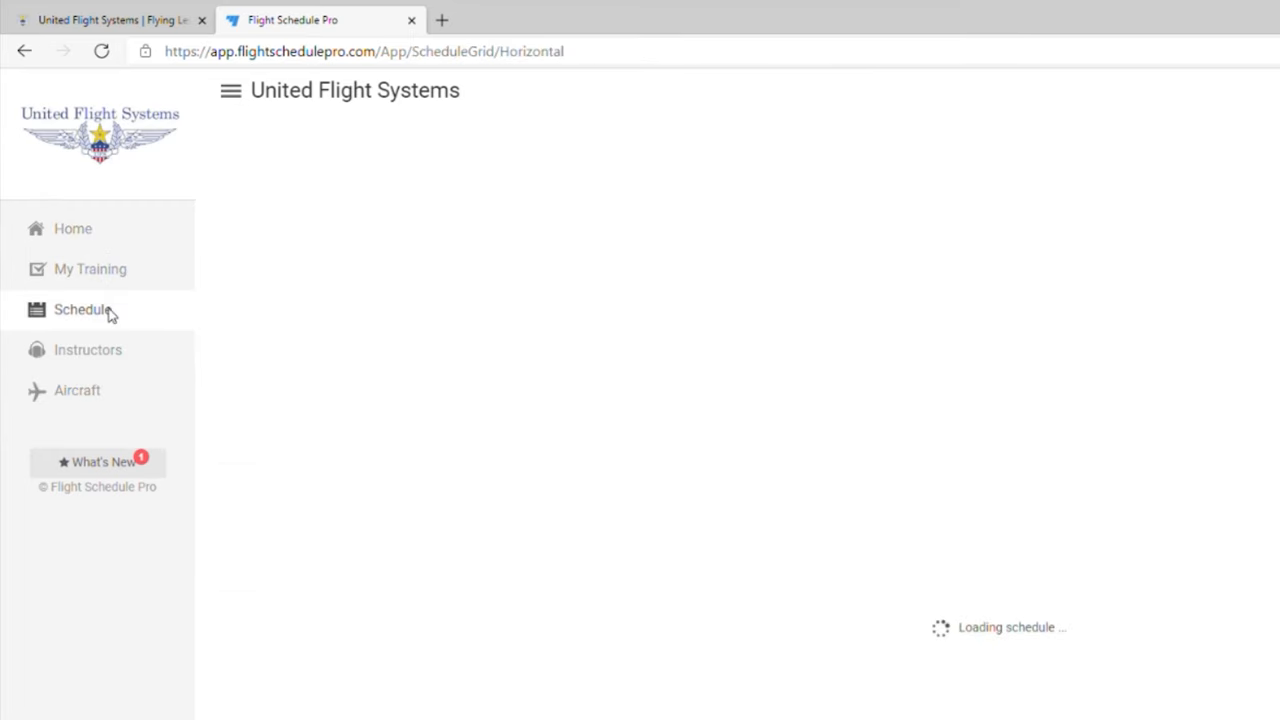